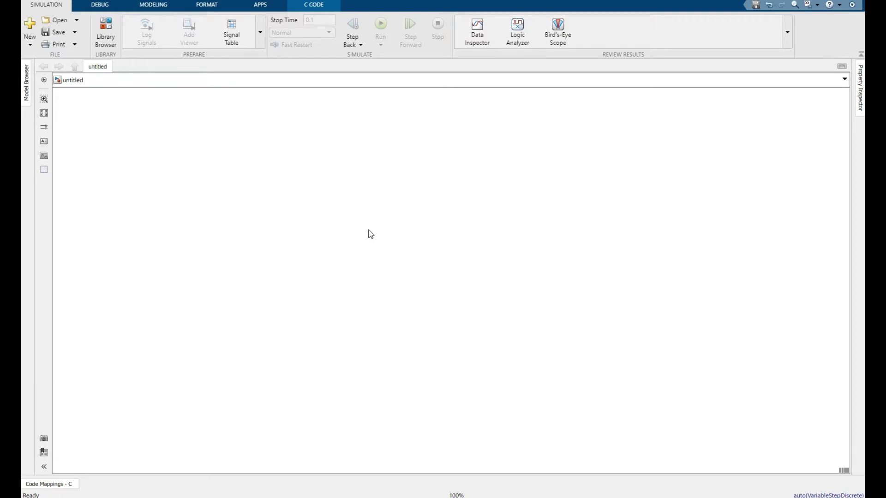
# Add a Constant block from Commonly Used Blocks and place it at the left of the canvas.
pyautogui.click(107, 37)
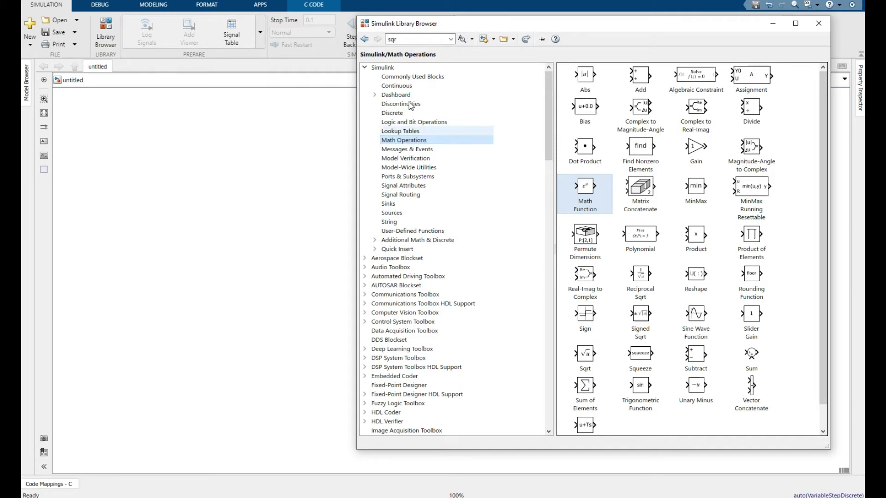
pyautogui.click(408, 77)
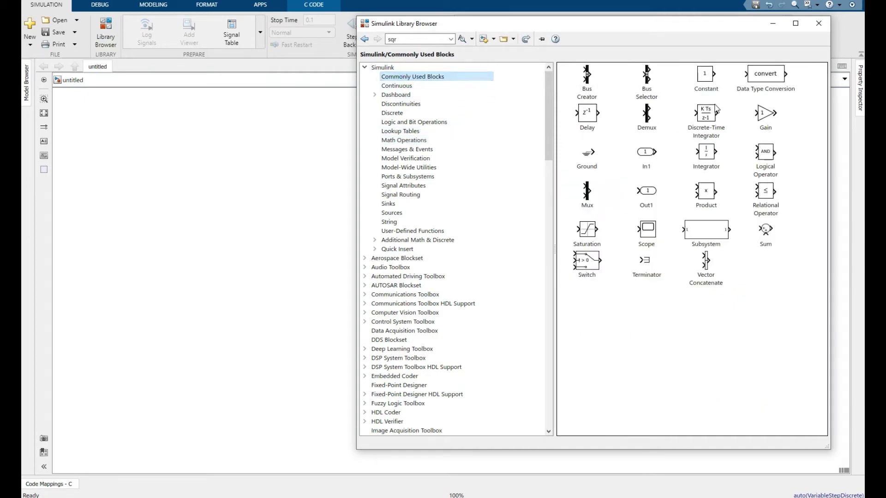
pyautogui.click(700, 84)
pyautogui.rightClick(700, 84)
pyautogui.click(725, 88)
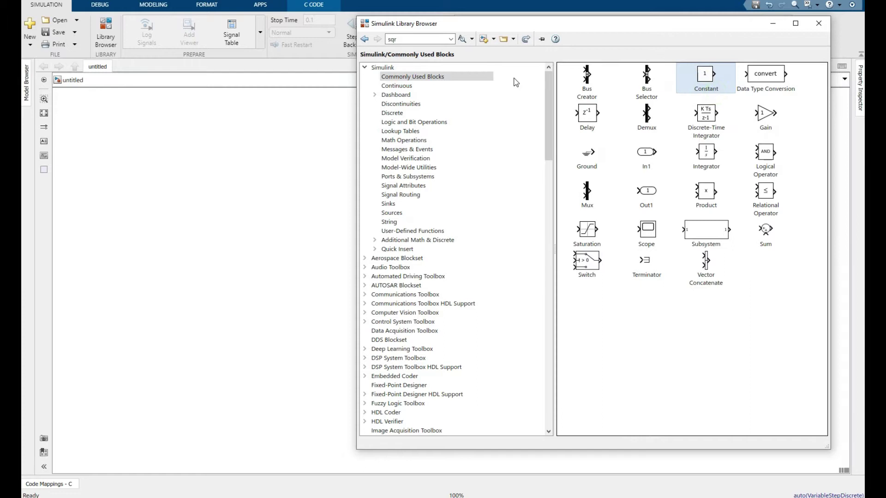
pyautogui.click(241, 141)
pyautogui.moveTo(450, 280); pyautogui.dragTo(188, 230)
# Set the Constant block's value to 9.
pyautogui.doubleClick(187, 232)
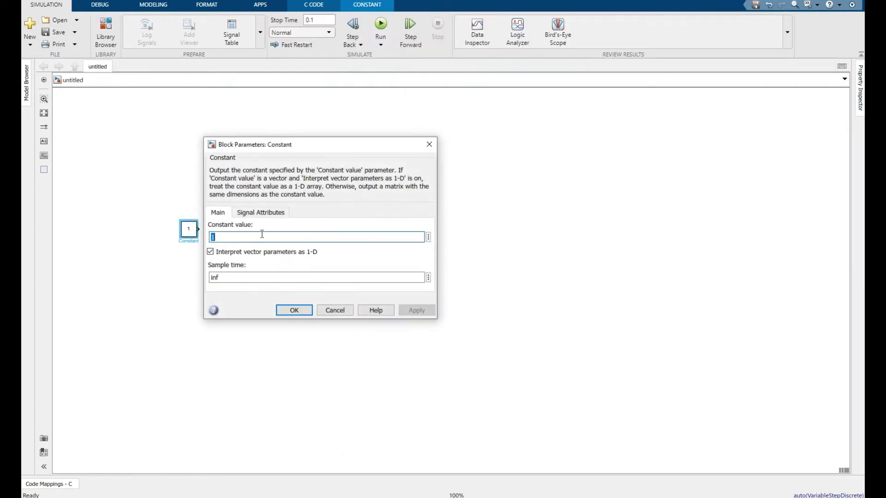
pyautogui.write('9')
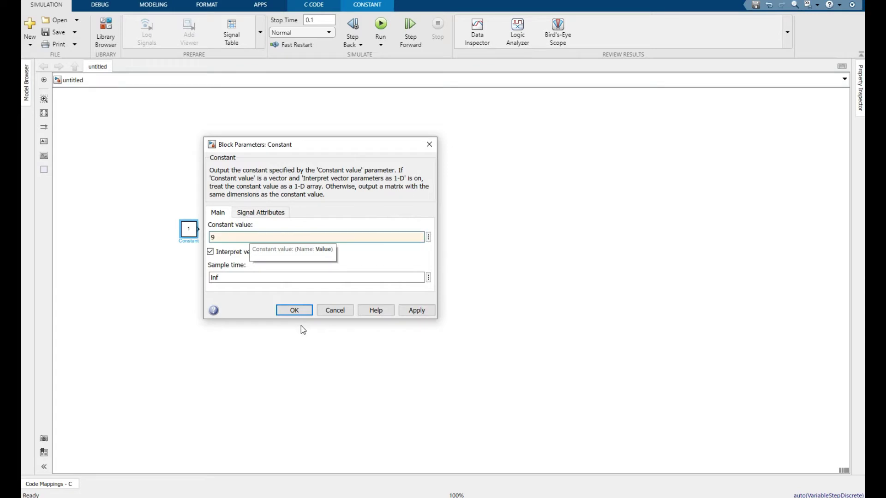
pyautogui.click(295, 311)
pyautogui.click(105, 29)
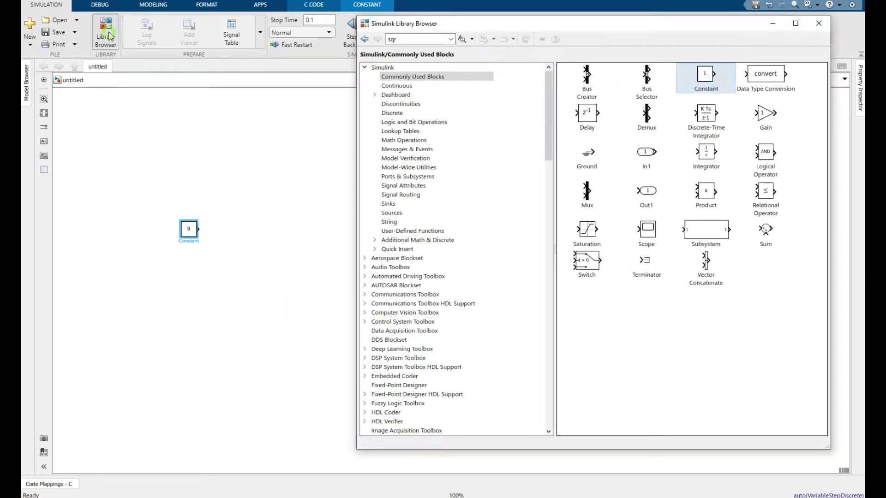
# Add a Sqrt block from Math Operations, wired to the Constant's output.
pyautogui.click(406, 149)
pyautogui.click(405, 140)
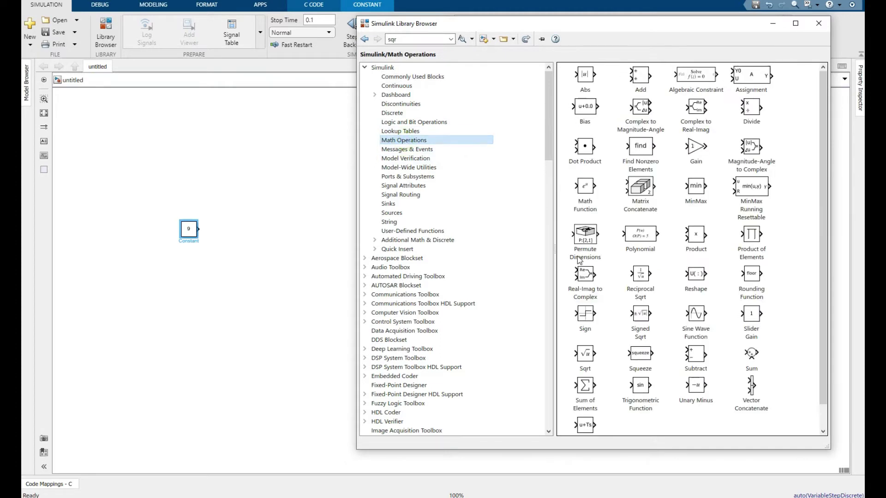
pyautogui.scroll(-1, 579, 262)
pyautogui.rightClick(591, 329)
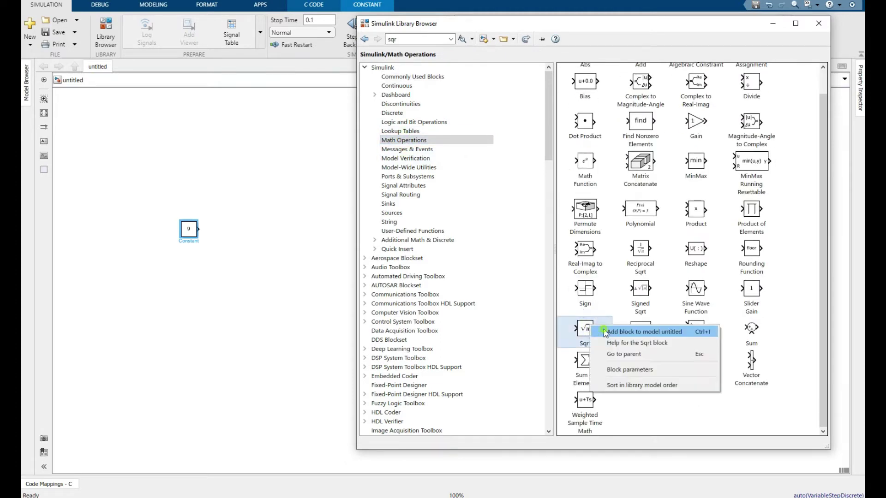
pyautogui.click(628, 328)
pyautogui.click(332, 245)
pyautogui.moveTo(446, 278); pyautogui.dragTo(292, 231)
# Keep the Sqrt block's function set to plain sqrt.
pyautogui.click(303, 229)
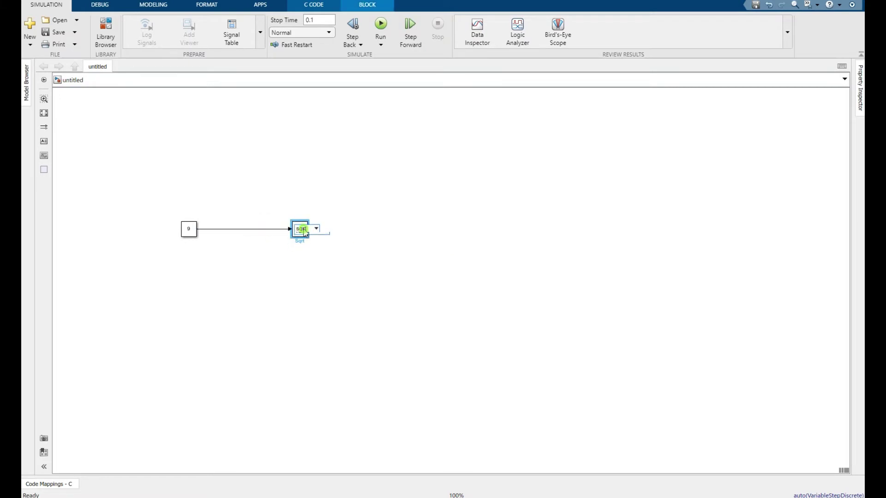
pyautogui.click(356, 239)
pyautogui.click(301, 232)
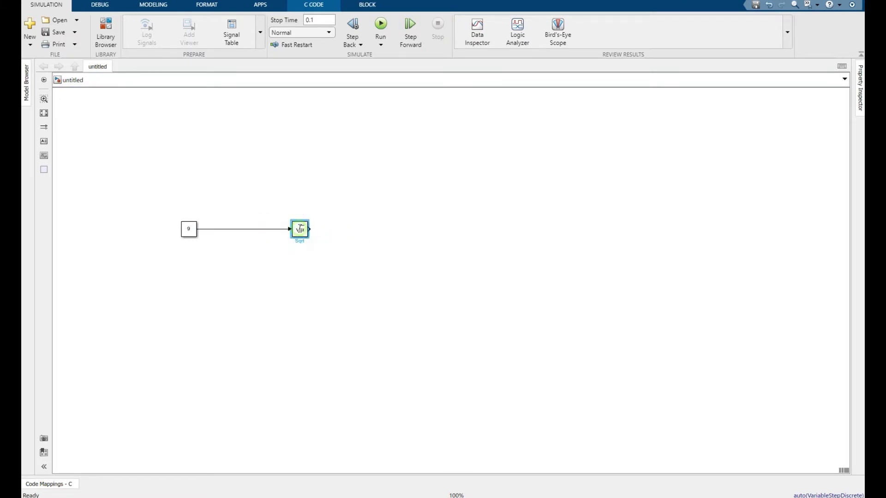
pyautogui.doubleClick(300, 229)
pyautogui.click(372, 207)
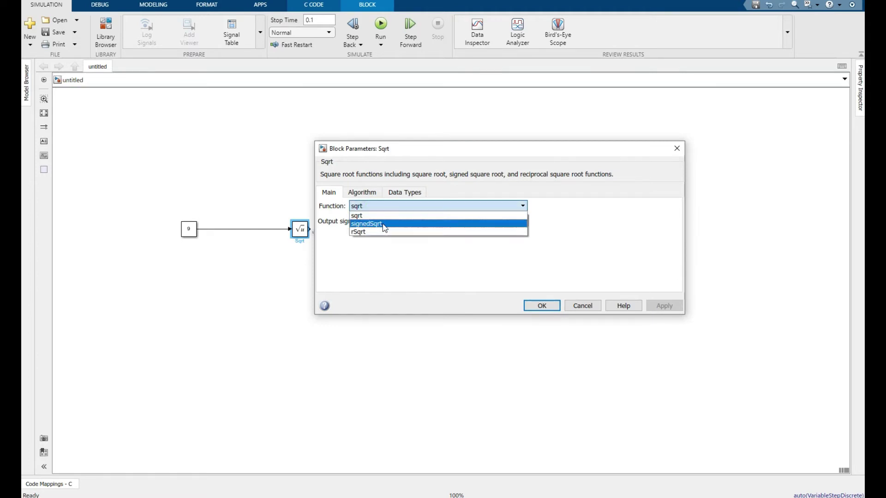
pyautogui.click(383, 207)
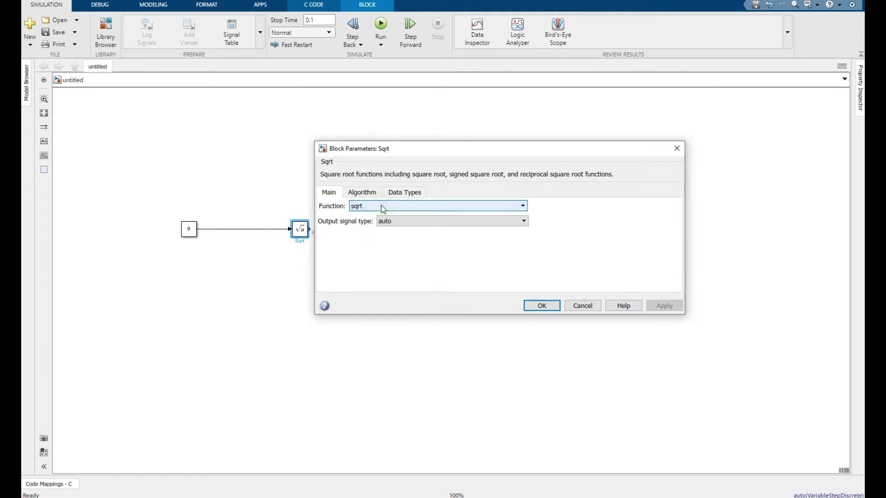
pyautogui.click(539, 306)
pyautogui.click(442, 281)
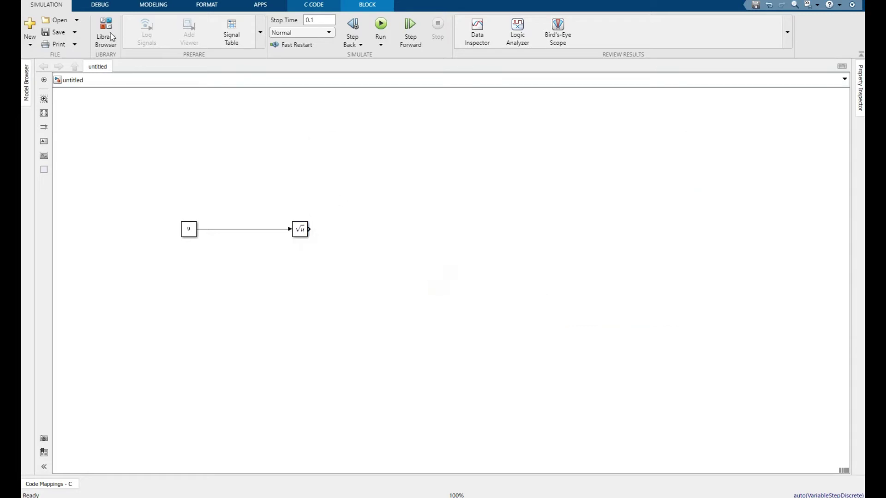
# Connect a Sinks Display block to the Sqrt output and run the model to show 3.
pyautogui.click(107, 33)
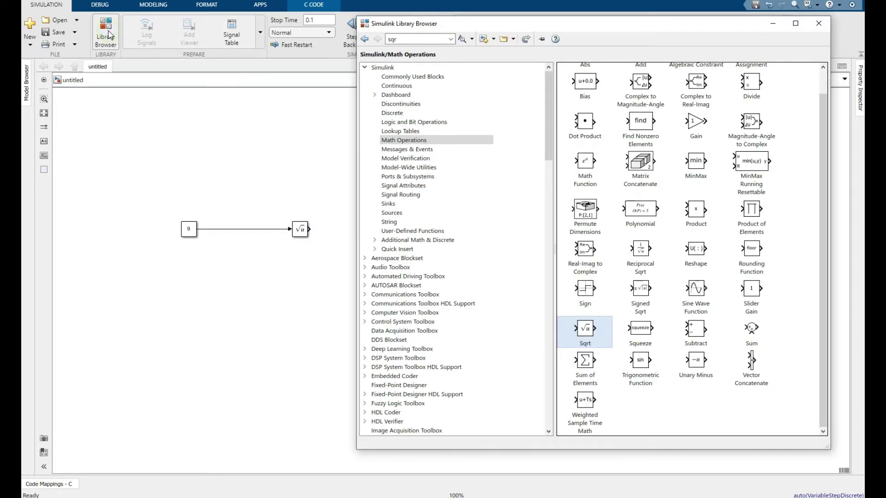
pyautogui.click(388, 204)
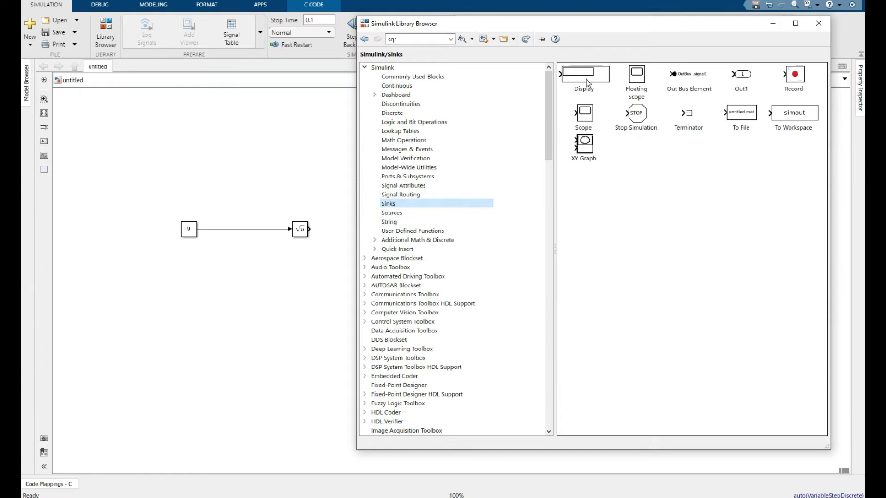
pyautogui.click(587, 83)
pyautogui.rightClick(587, 83)
pyautogui.click(618, 88)
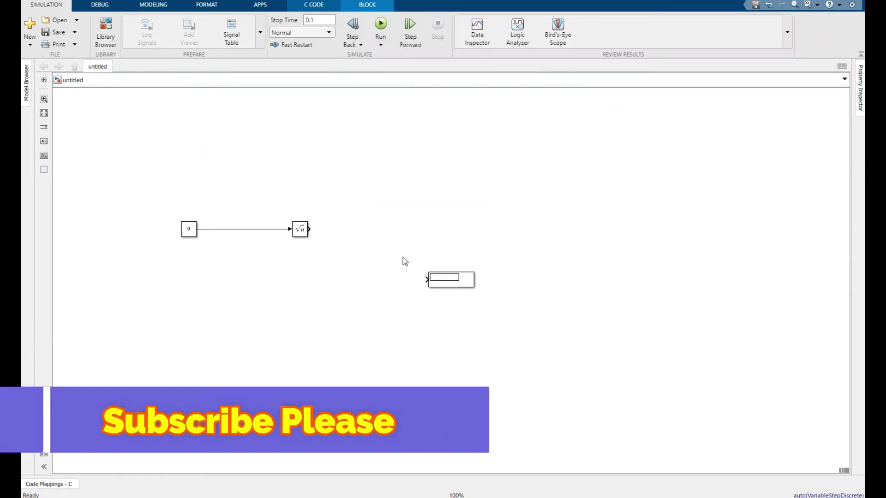
pyautogui.moveTo(429, 279); pyautogui.dragTo(312, 231)
pyautogui.moveTo(397, 230); pyautogui.dragTo(407, 233)
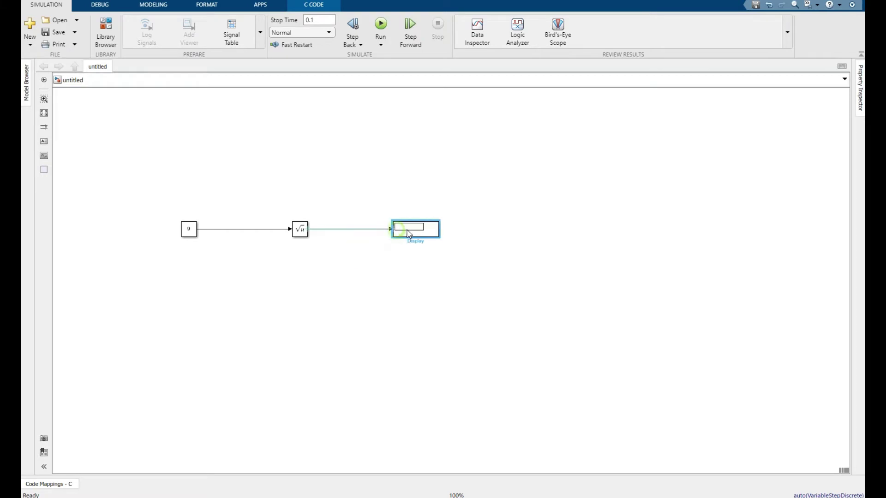
pyautogui.click(370, 279)
pyautogui.click(381, 25)
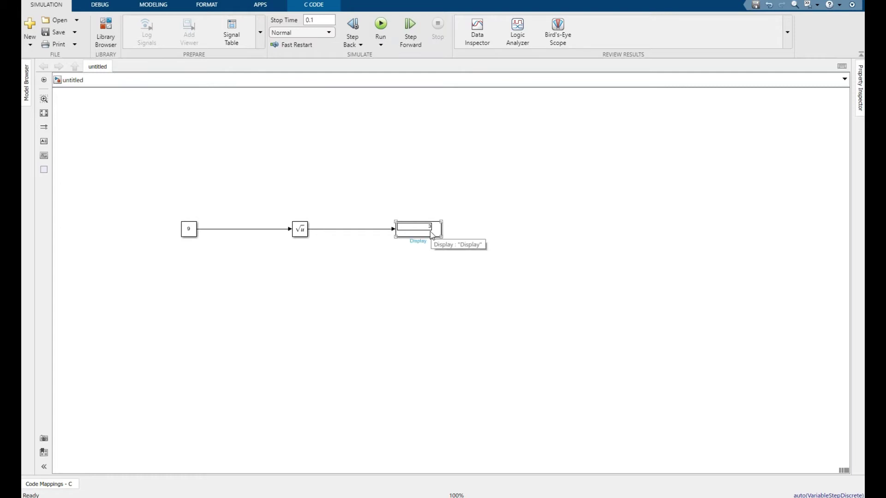
# Change the Constant value to 5 and run, so the Display reads 2.236.
pyautogui.doubleClick(188, 229)
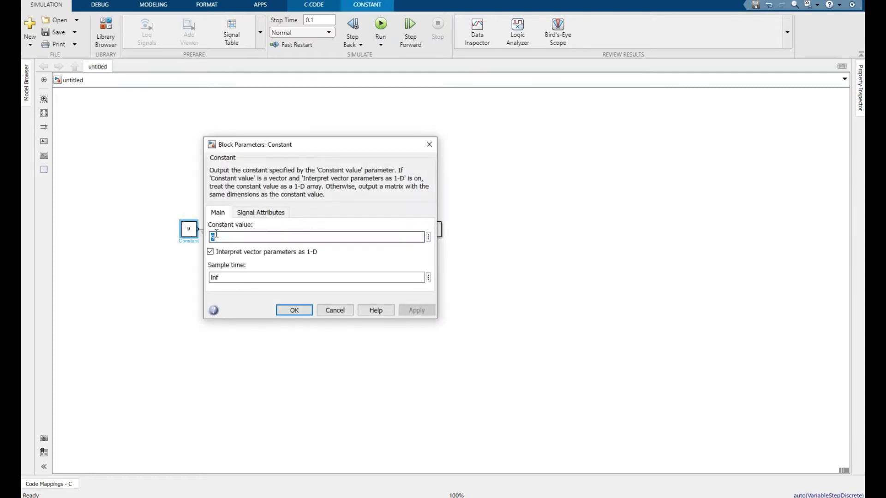
pyautogui.write('5')
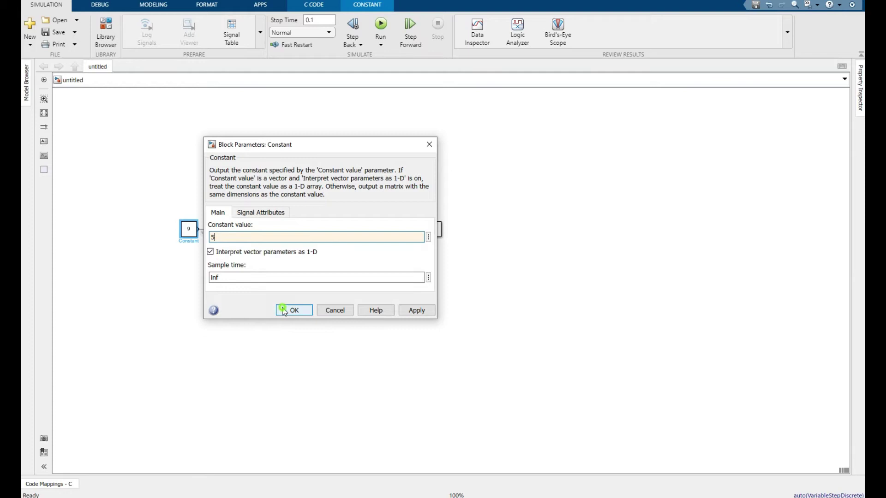
pyautogui.click(276, 309)
pyautogui.click(390, 25)
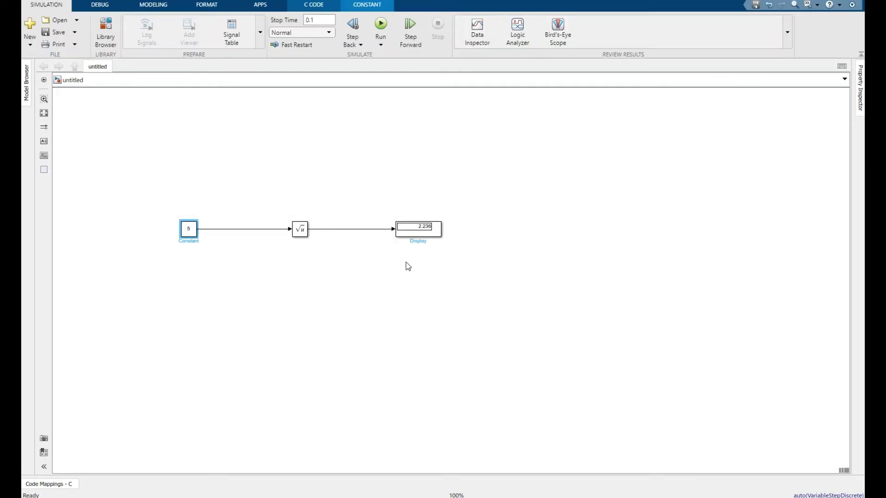
pyautogui.click(383, 284)
# Enter the matrix [1 2; 5 9] as the Constant value and apply it.
pyautogui.doubleClick(188, 229)
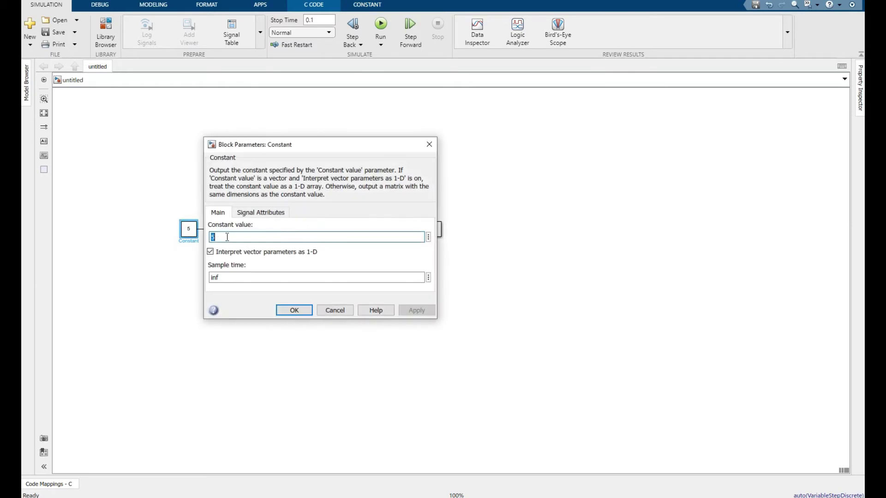
pyautogui.write('[1 2; 5 9')
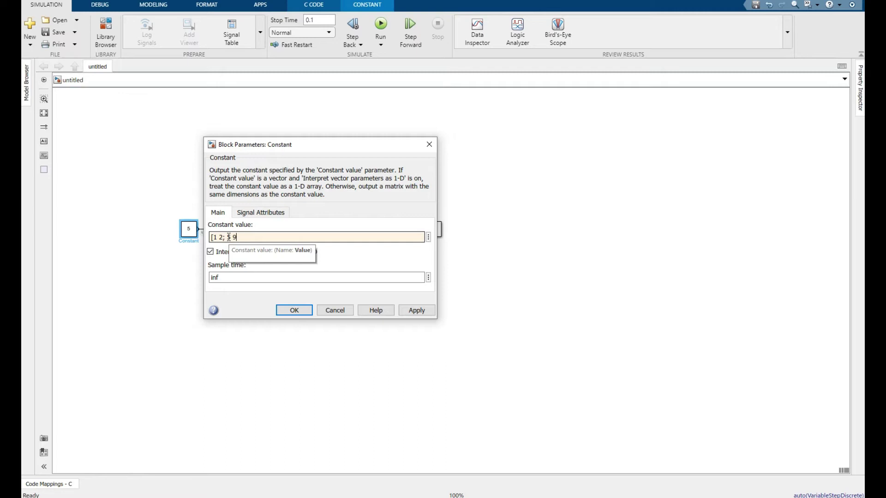
pyautogui.write(']')
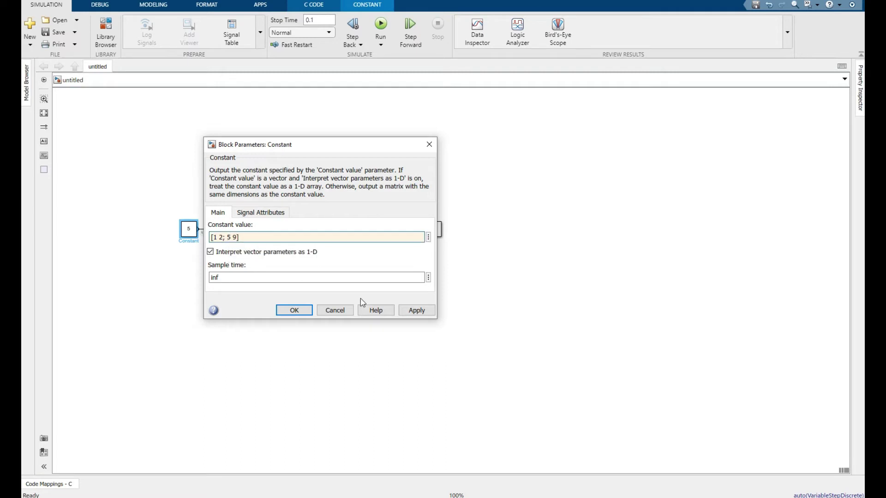
pyautogui.click(415, 310)
# Enlarge the Constant block to show the matrix and run the model.
pyautogui.click(291, 309)
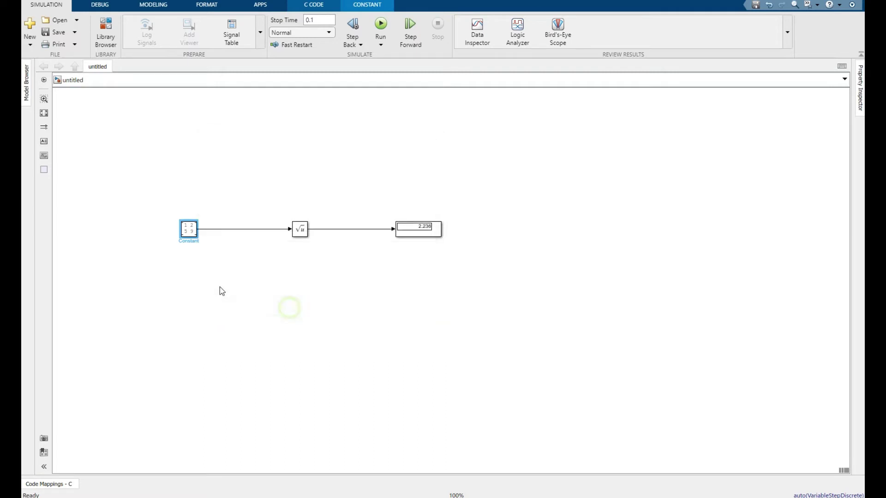
pyautogui.moveTo(195, 236)
pyautogui.mouseDown()
pyautogui.moveTo(203, 249)
pyautogui.moveTo(182, 227)
pyautogui.mouseUp()
pyautogui.click(191, 234)
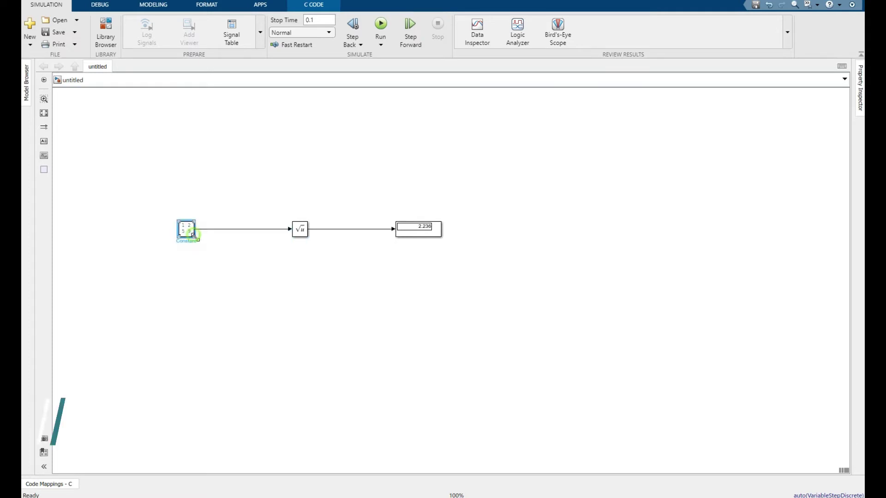
pyautogui.moveTo(197, 238)
pyautogui.mouseDown()
pyautogui.moveTo(206, 257)
pyautogui.moveTo(187, 237)
pyautogui.mouseUp()
pyautogui.click(271, 282)
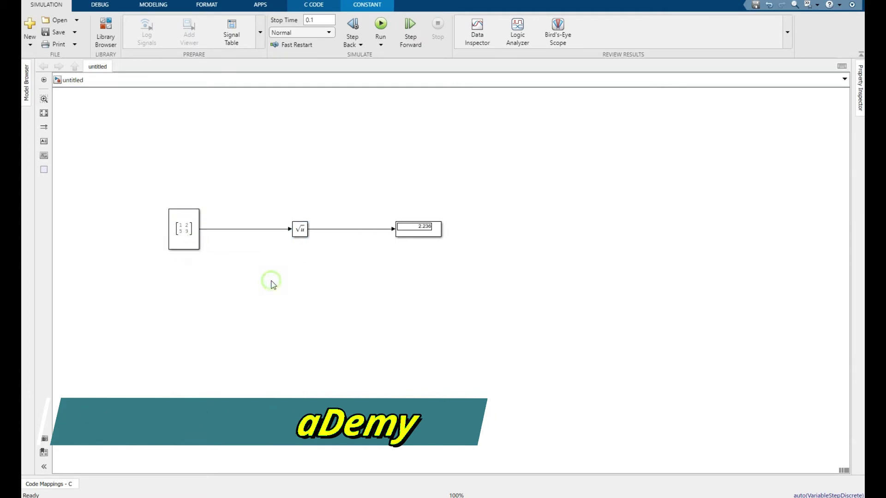
pyautogui.click(381, 28)
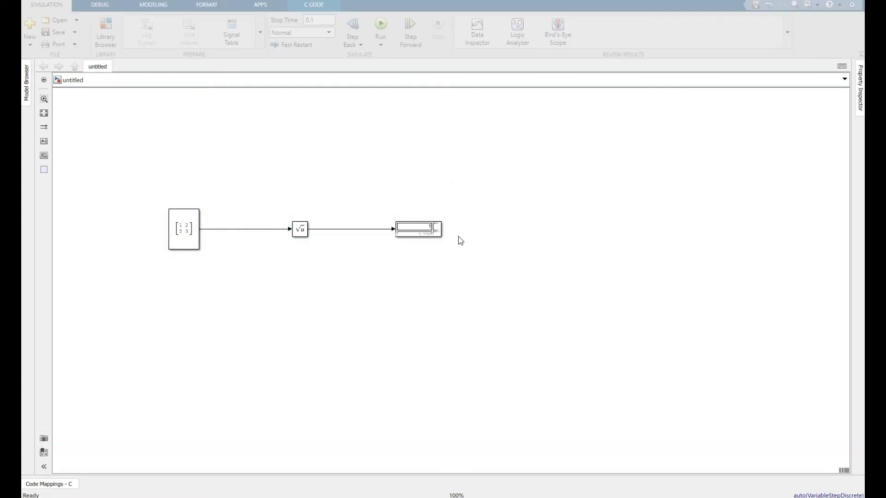
# Enlarge and align the Display to show 1, 1.414, 2.236 and 3.
pyautogui.moveTo(440, 236); pyautogui.dragTo(511, 278)
pyautogui.click(548, 241)
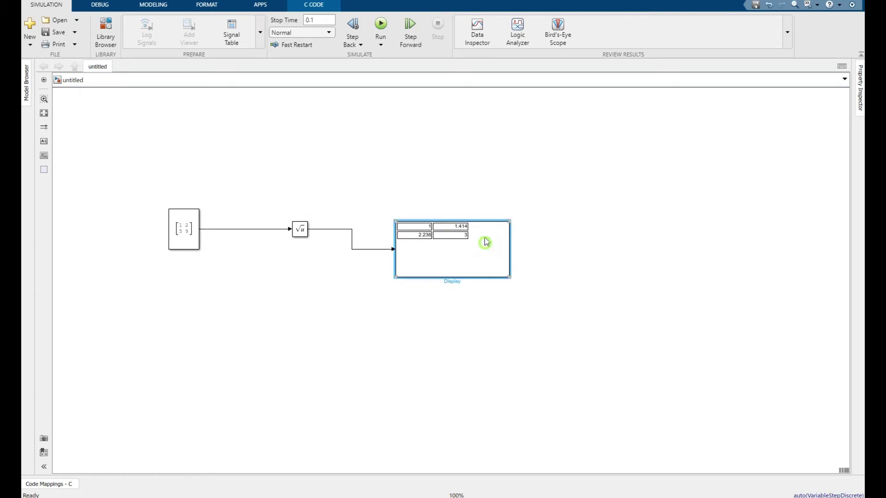
pyautogui.moveTo(485, 241); pyautogui.dragTo(484, 223)
pyautogui.click(588, 253)
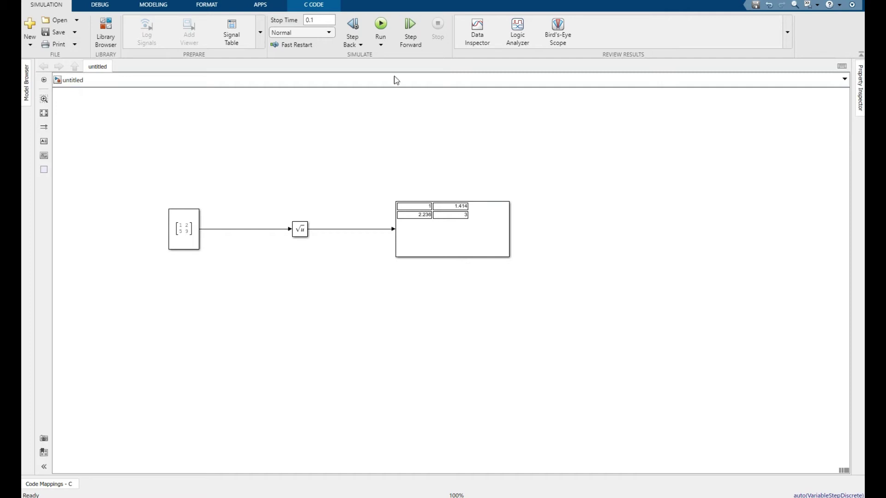
# Add a Math Function block from Math Operations below the Sqrt block.
pyautogui.click(111, 29)
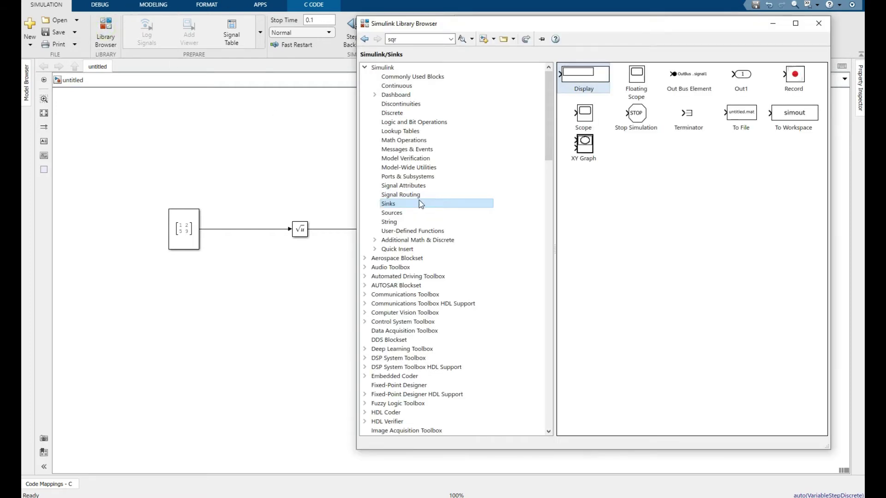
pyautogui.click(405, 140)
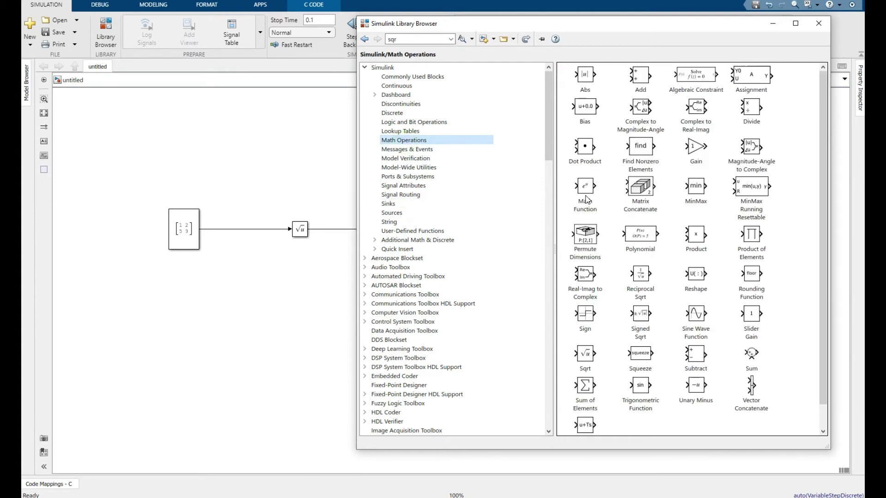
pyautogui.click(586, 199)
pyautogui.rightClick(587, 199)
pyautogui.click(608, 197)
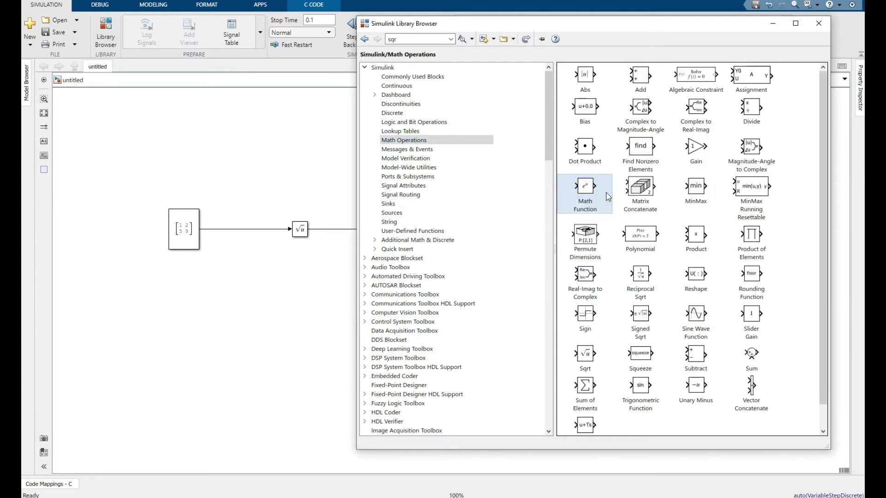
pyautogui.click(315, 167)
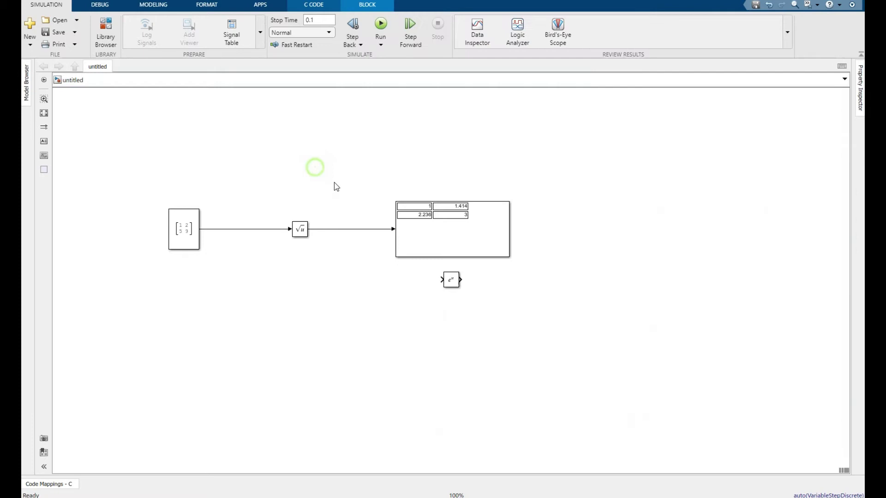
pyautogui.moveTo(451, 279); pyautogui.dragTo(304, 285)
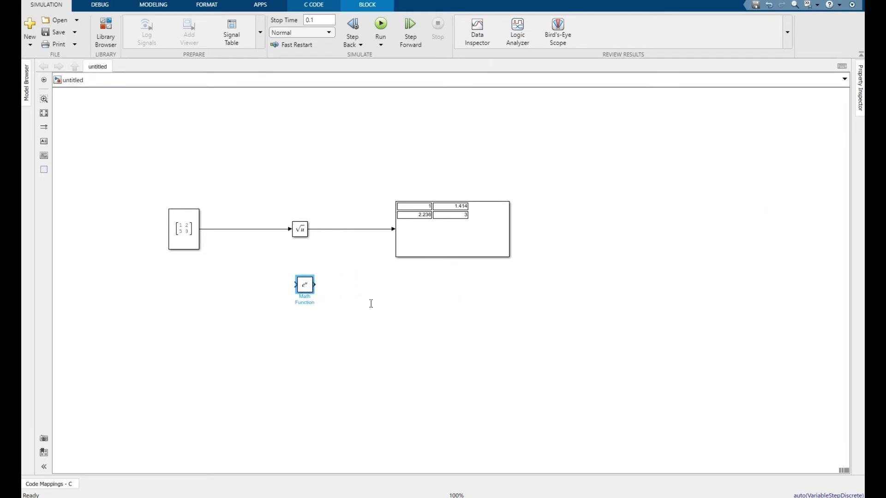
pyautogui.click(371, 304)
# Set the Math Function block's function to magnitude^2.
pyautogui.doubleClick(305, 285)
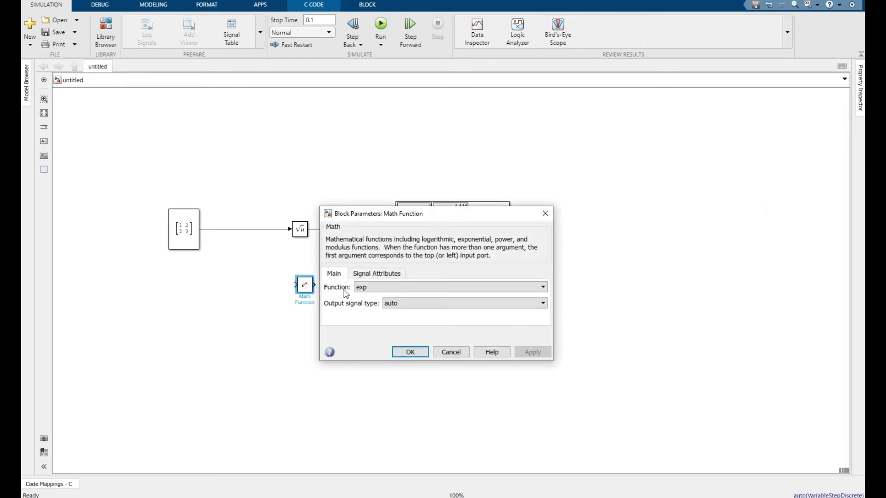
pyautogui.click(383, 287)
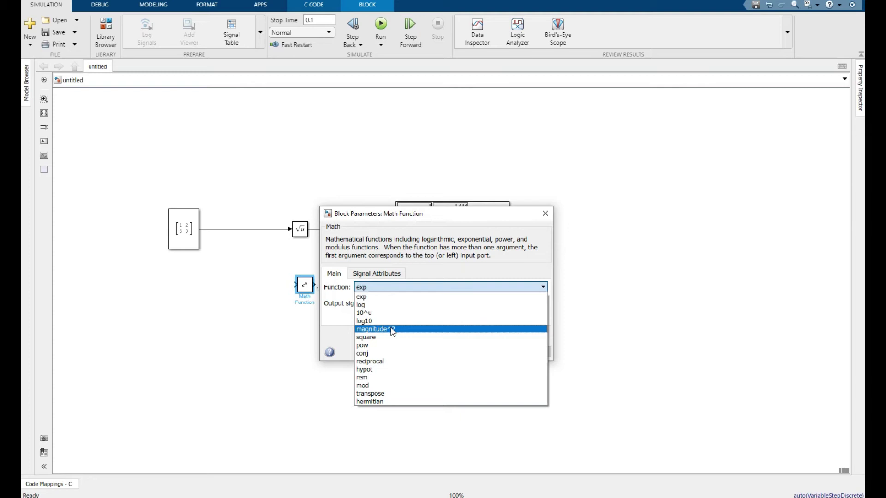
pyautogui.click(392, 330)
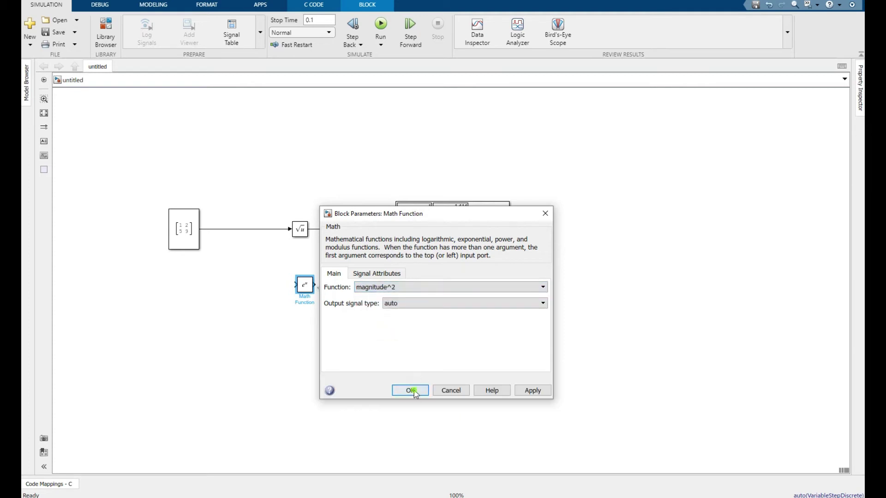
pyautogui.click(410, 390)
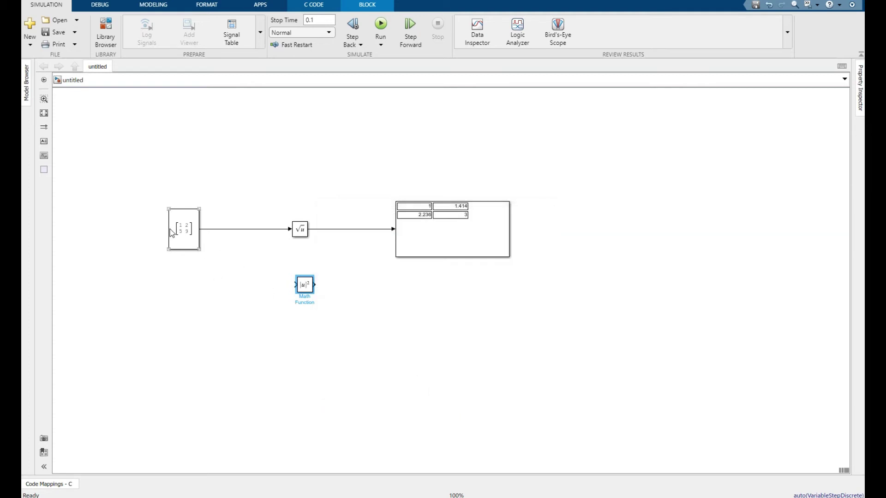
# Add a Constant block with value 5 feeding the magnitude^2 block.
pyautogui.click(108, 40)
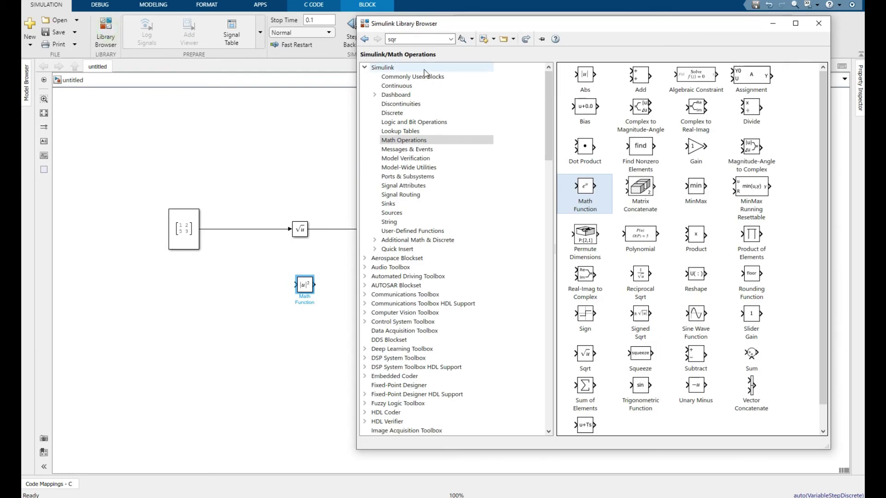
pyautogui.click(409, 71)
pyautogui.click(409, 76)
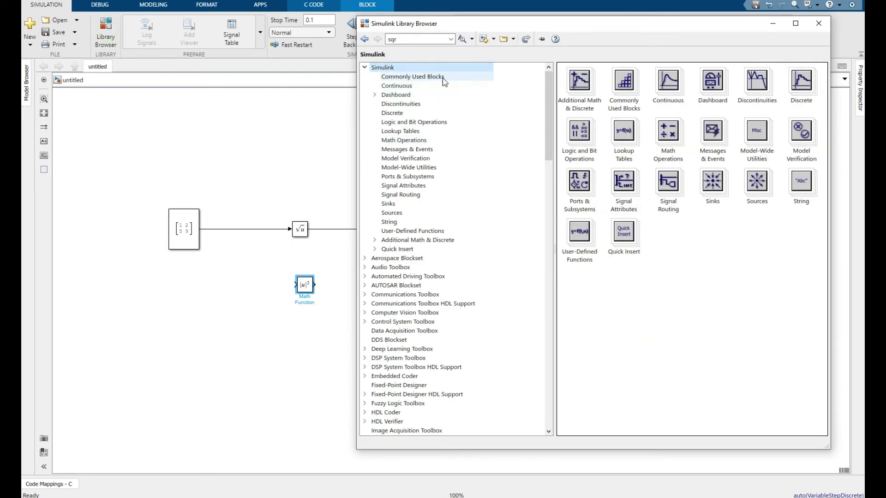
pyautogui.rightClick(709, 79)
pyautogui.click(738, 79)
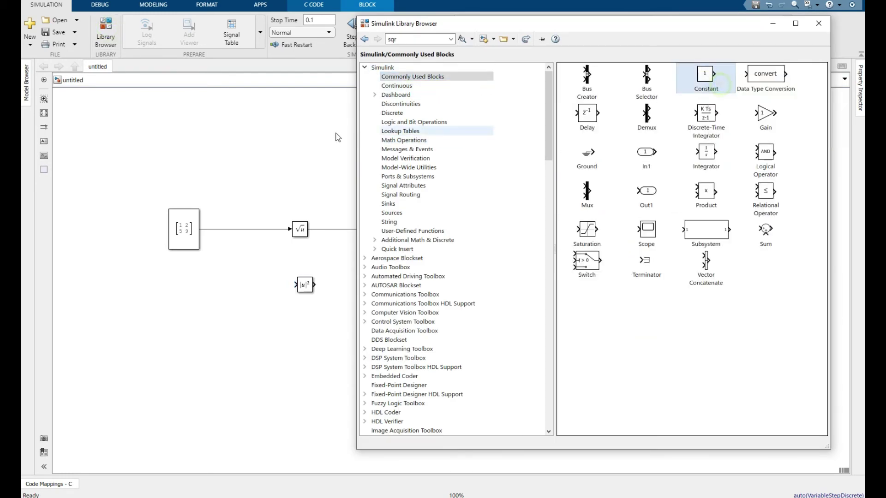
pyautogui.click(323, 275)
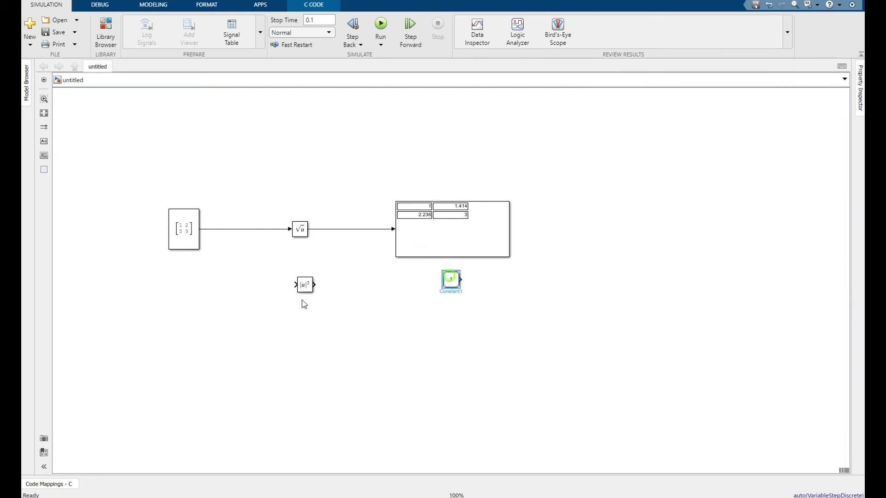
pyautogui.moveTo(449, 287); pyautogui.dragTo(230, 292)
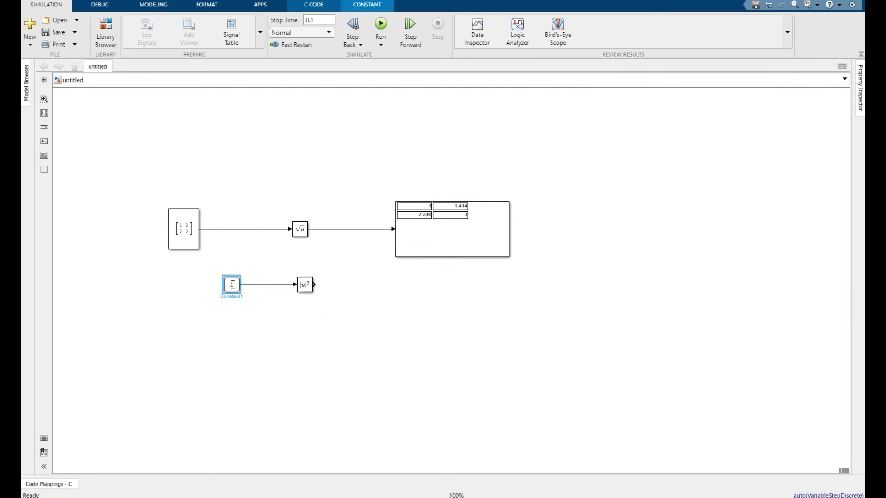
pyautogui.doubleClick(231, 284)
pyautogui.write('5')
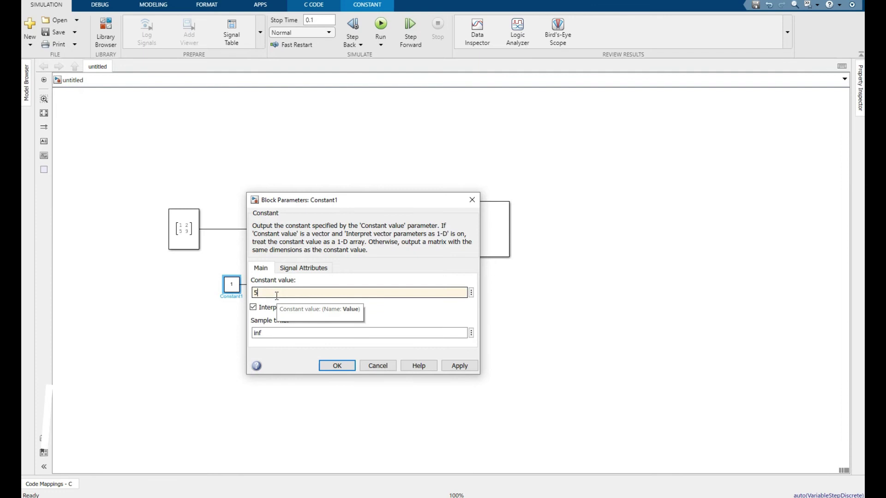
pyautogui.click(342, 367)
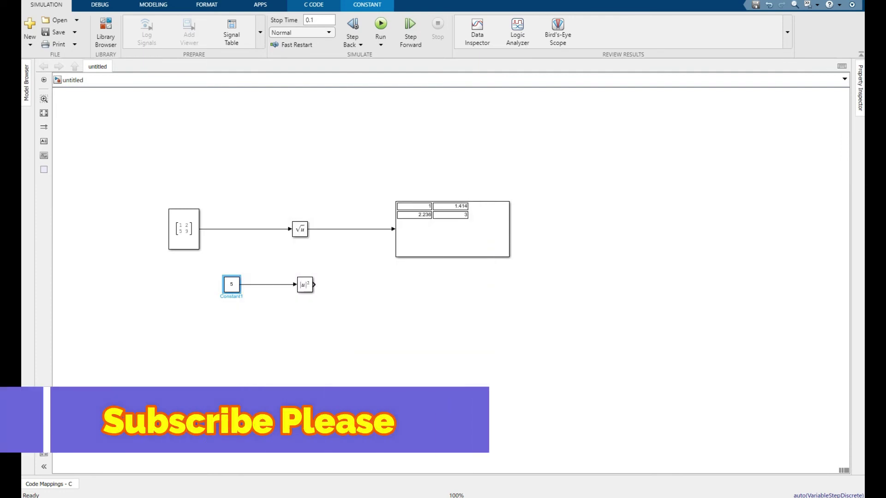
# Connect a second Display to the squaring block's output, run, and enlarge it to show 25.
pyautogui.click(106, 32)
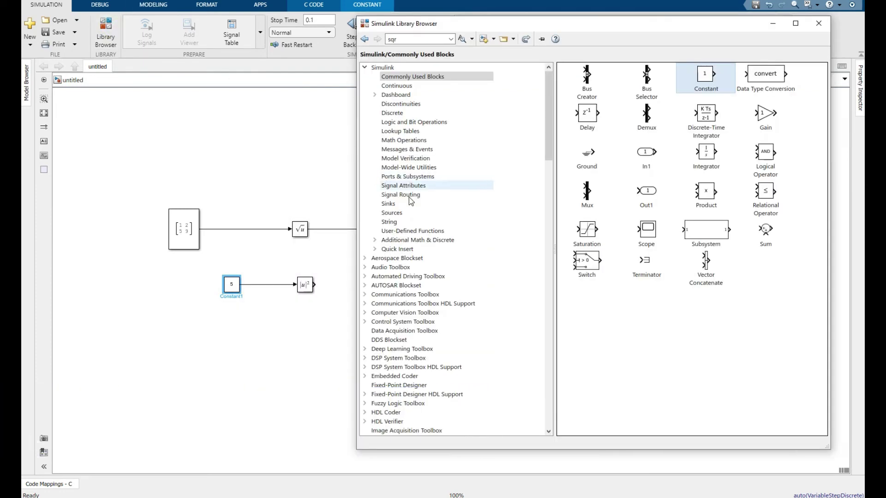
pyautogui.click(399, 213)
pyautogui.click(397, 203)
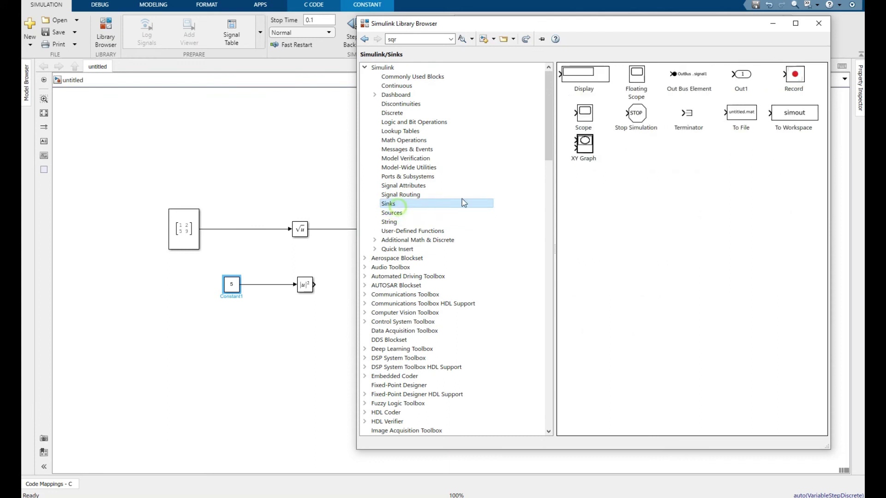
pyautogui.rightClick(592, 81)
pyautogui.click(595, 84)
pyautogui.click(351, 137)
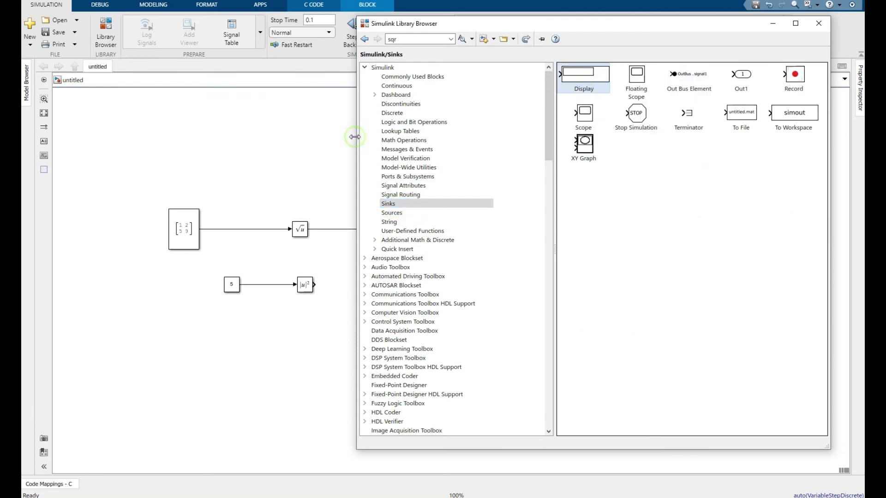
pyautogui.moveTo(429, 280); pyautogui.dragTo(314, 285)
pyautogui.click(438, 280)
pyautogui.moveTo(439, 283); pyautogui.dragTo(439, 290)
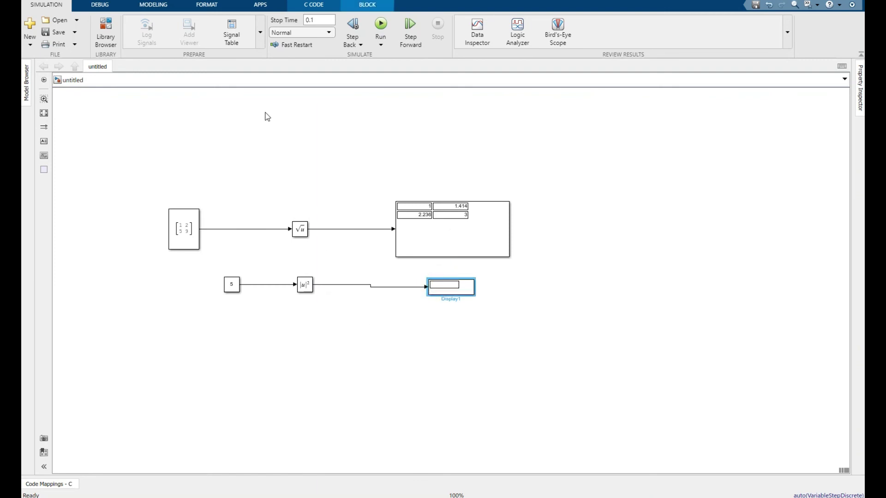
pyautogui.click(381, 23)
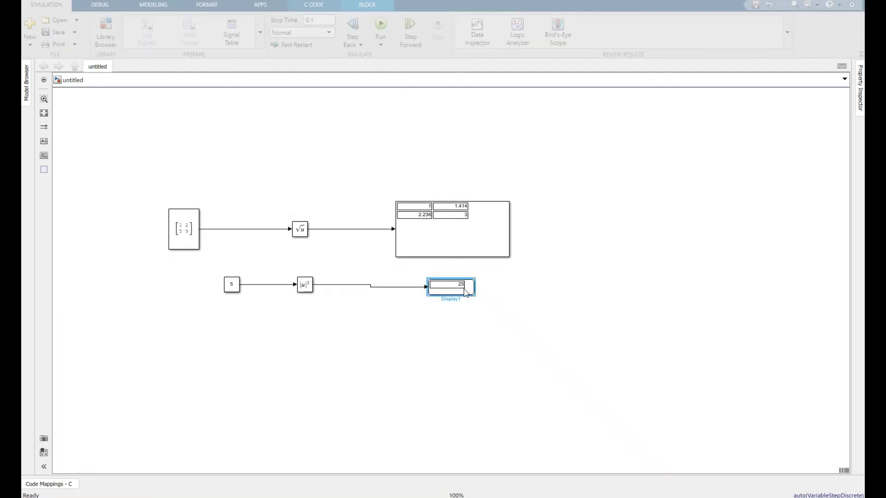
pyautogui.moveTo(474, 296); pyautogui.dragTo(495, 306)
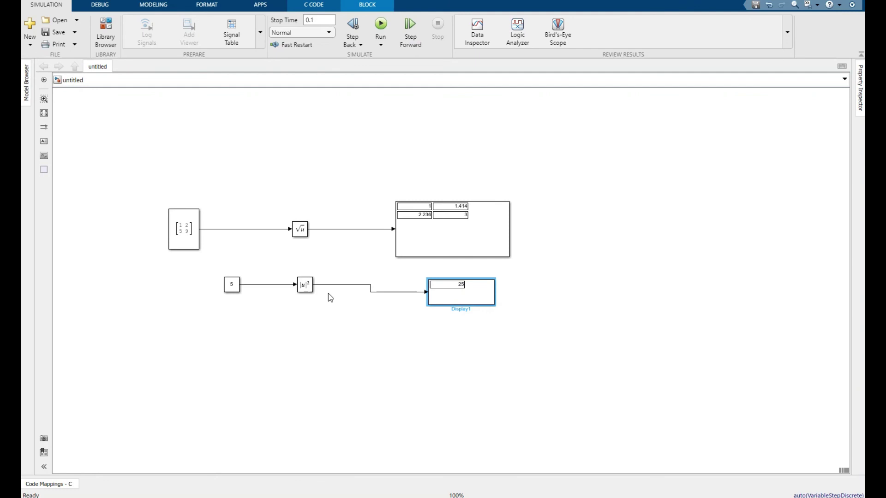
# Switch the Math Function to exp and run, so the display reads 148.4.
pyautogui.doubleClick(305, 286)
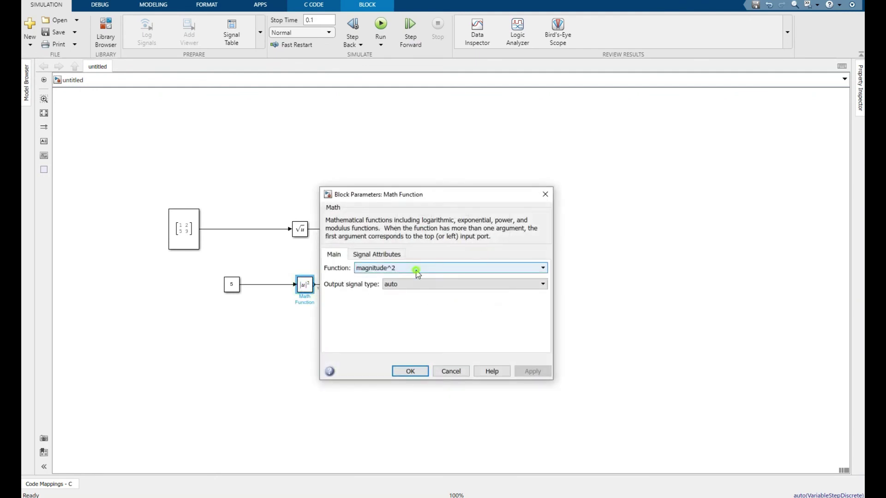
pyautogui.click(418, 272)
pyautogui.click(406, 278)
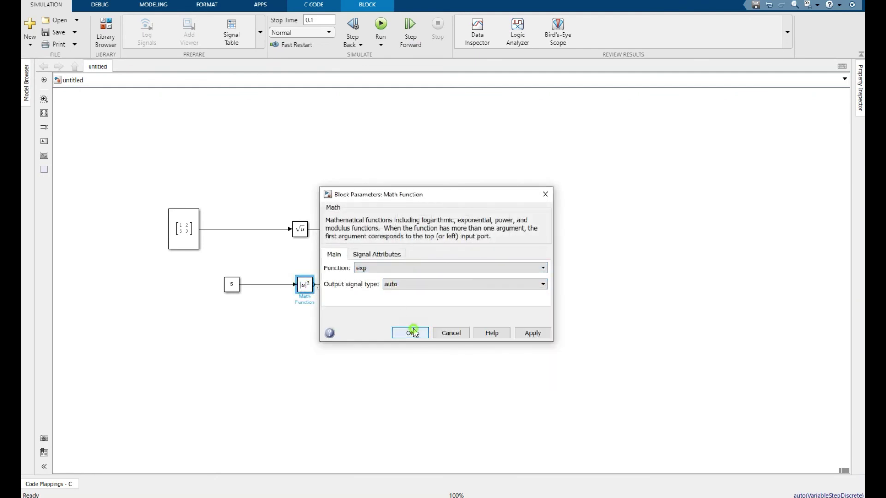
pyautogui.click(406, 330)
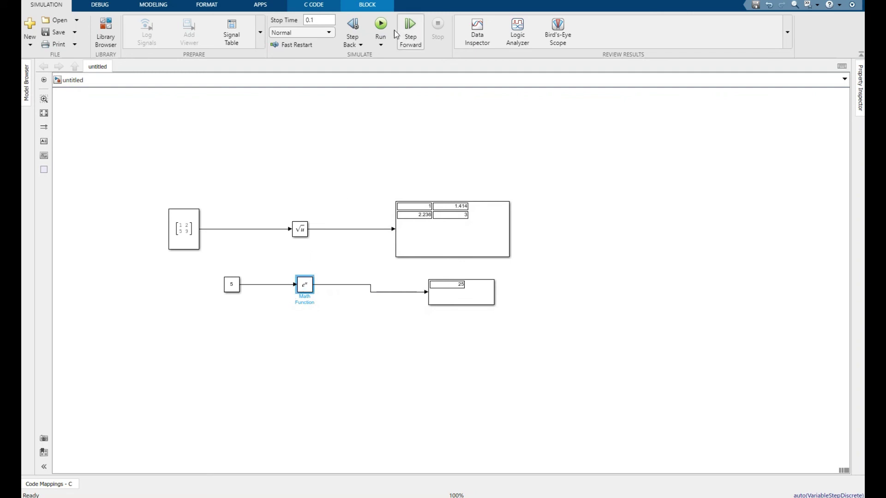
pyautogui.click(379, 37)
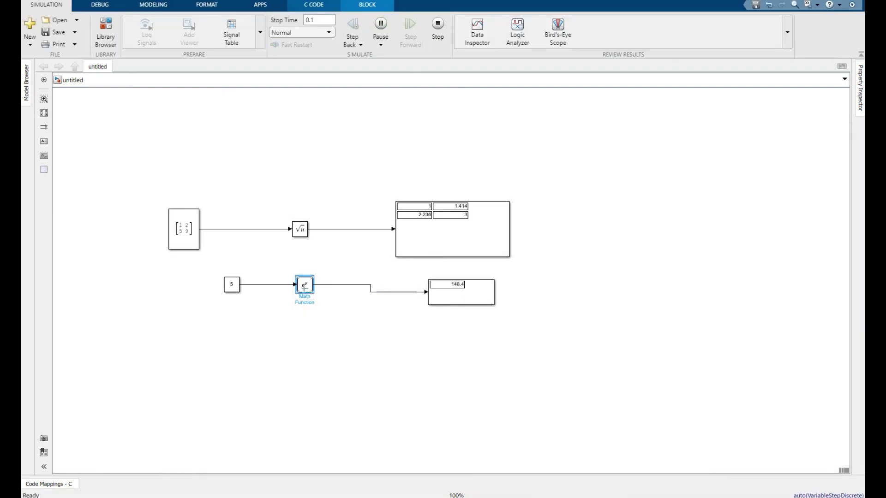
# Switch the Math Function to 10^u, run, and enlarge the display reading 1e+05.
pyautogui.doubleClick(312, 286)
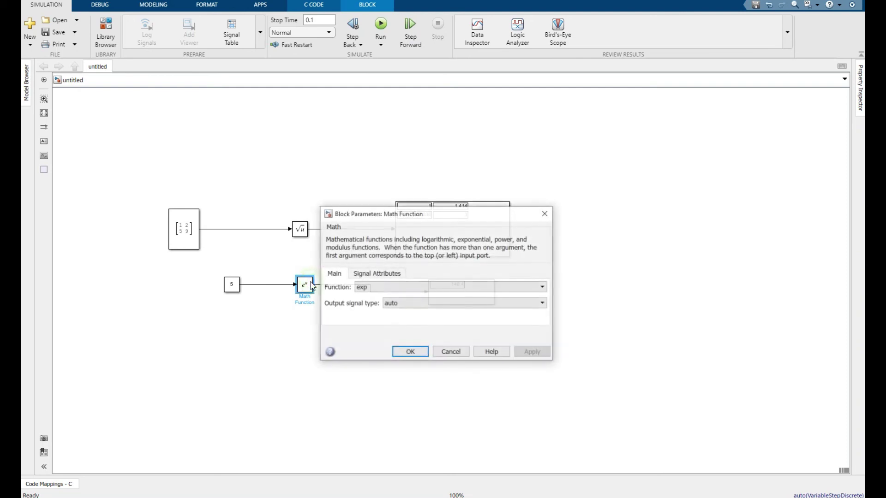
pyautogui.click(384, 287)
pyautogui.click(383, 313)
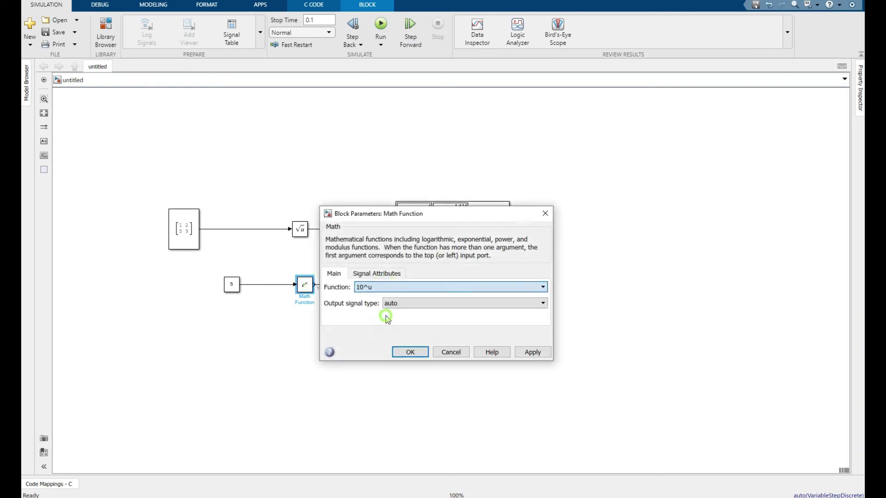
pyautogui.click(410, 352)
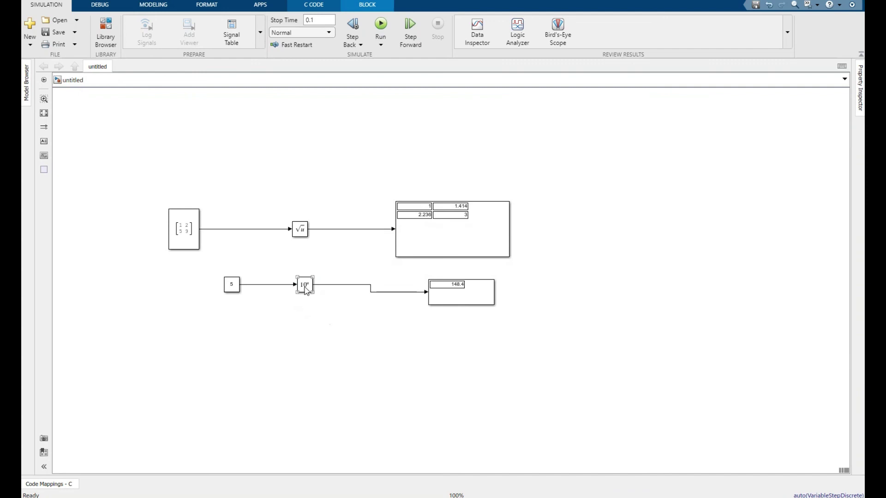
pyautogui.click(277, 291)
pyautogui.click(381, 24)
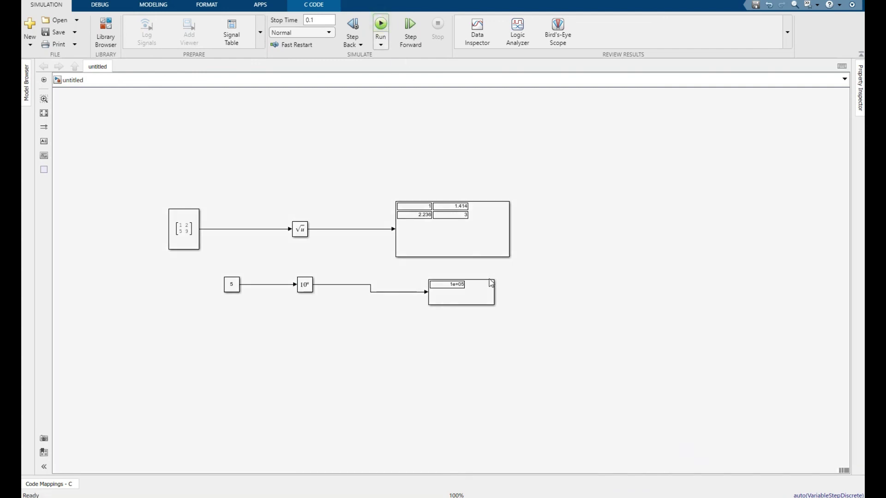
pyautogui.click(463, 293)
pyautogui.moveTo(495, 305)
pyautogui.mouseDown()
pyautogui.moveTo(524, 338)
pyautogui.moveTo(498, 315)
pyautogui.mouseUp()
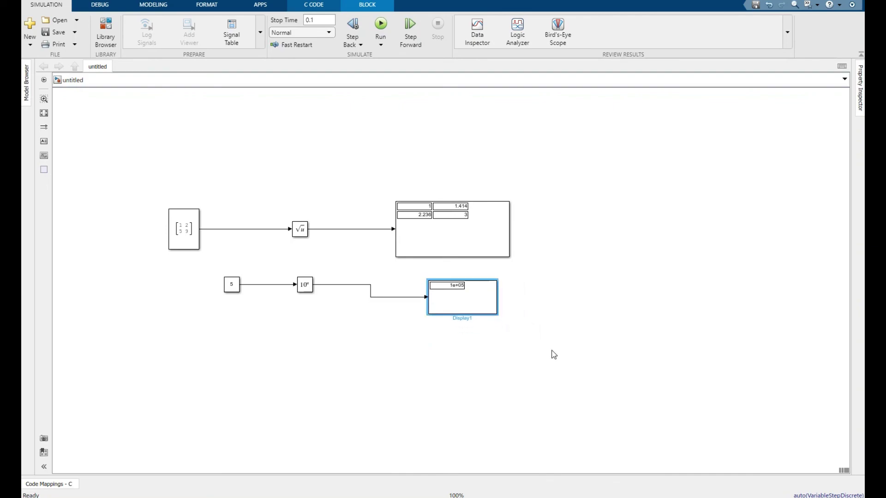